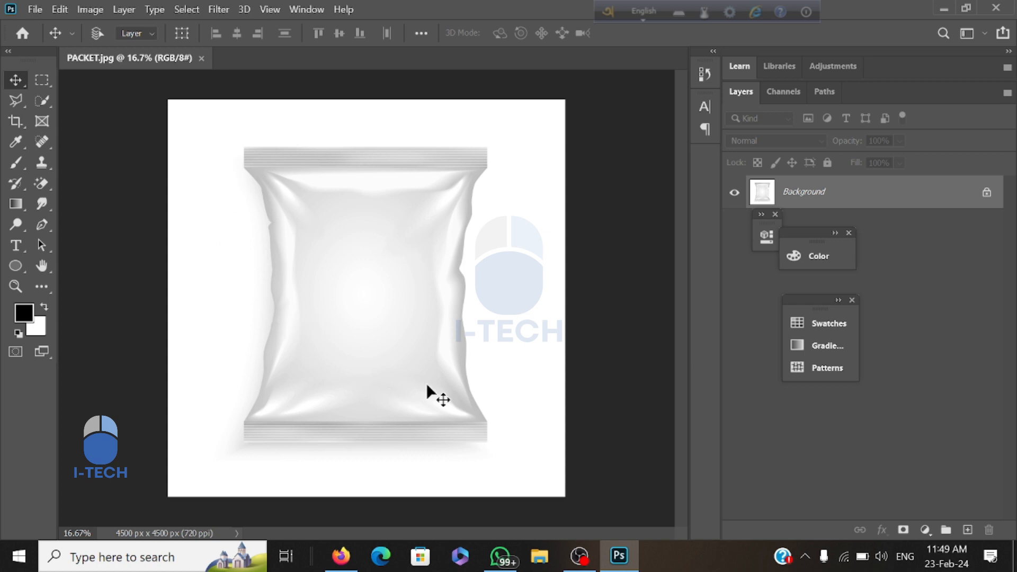
Expand the Color panel and move it clear of the layer list, and close the collapsed Properties panel covering the layers
click(834, 234)
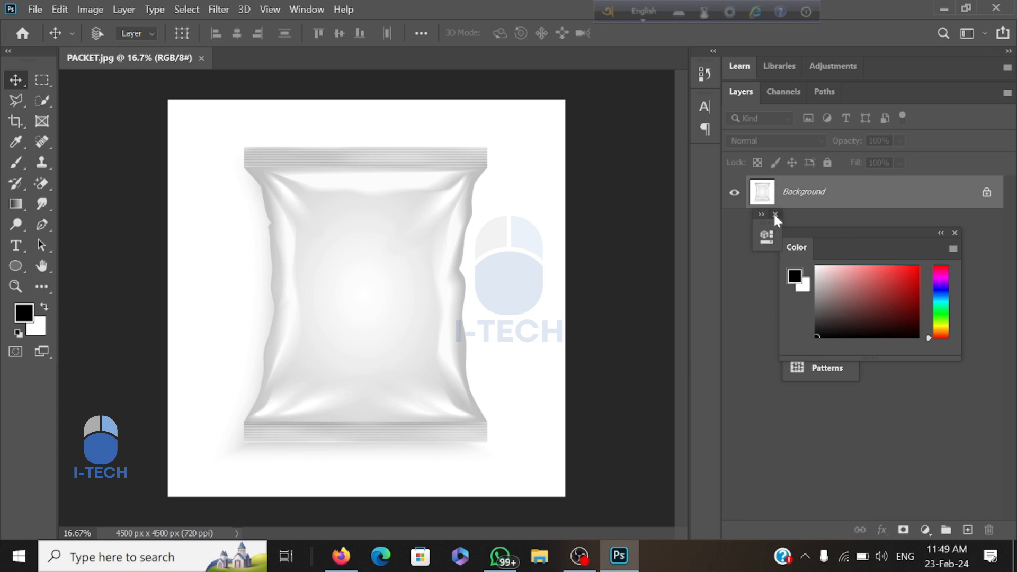
drag(927, 249, 868, 347)
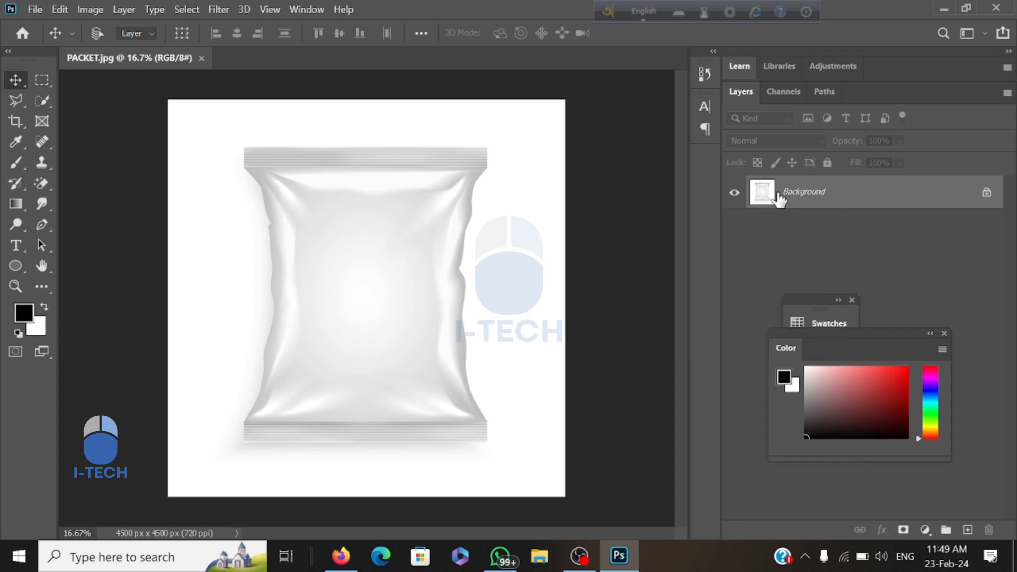
click(309, 10)
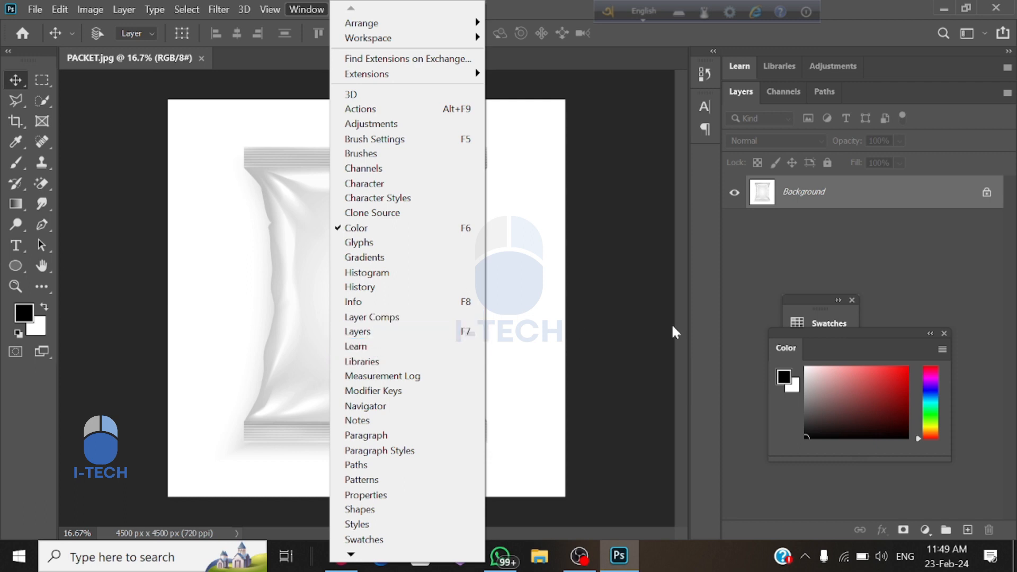
click(778, 262)
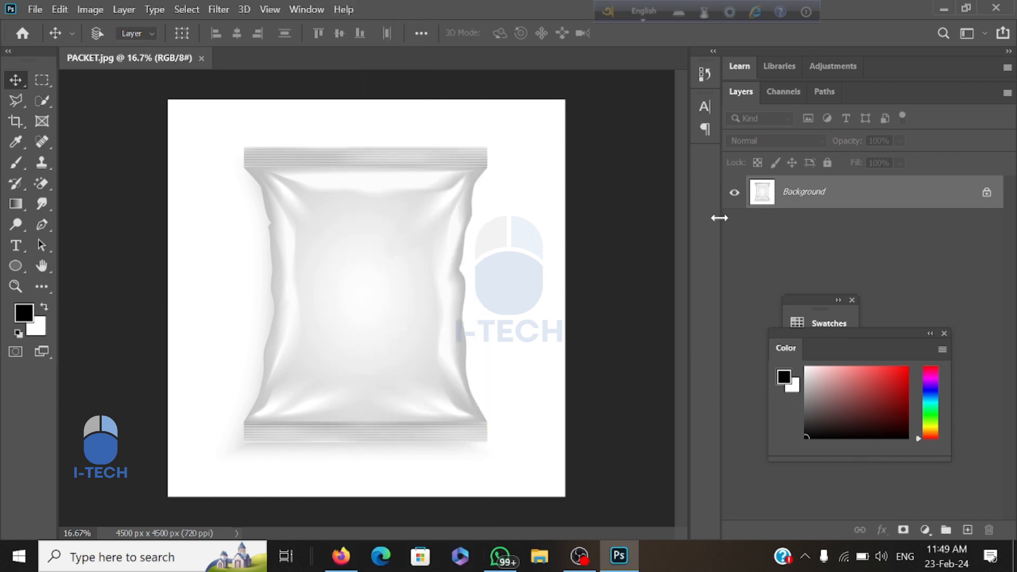
Select the whole packet, including its upper and lower sealed edges, with the Quick Selection tool
click(42, 100)
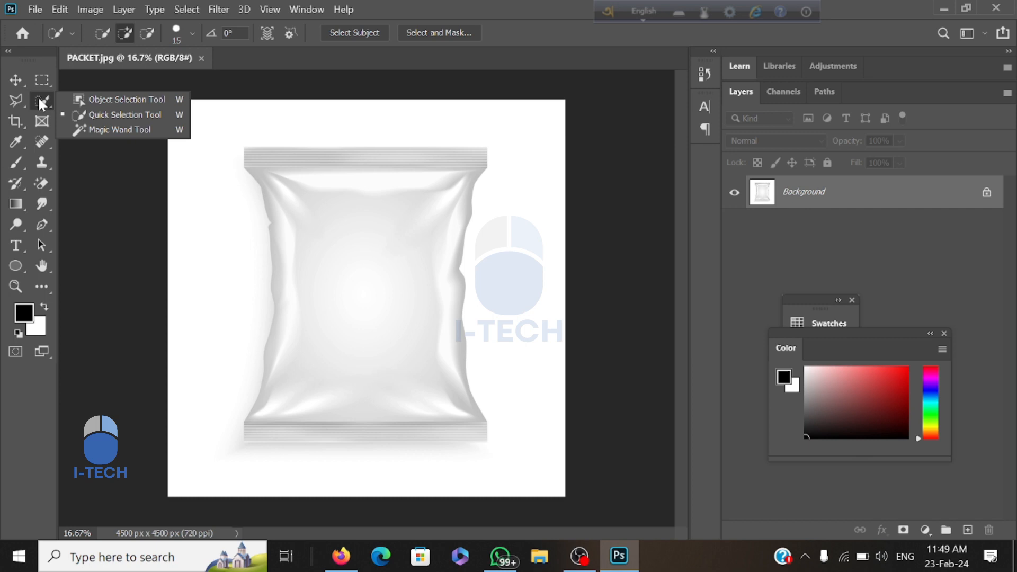
click(103, 114)
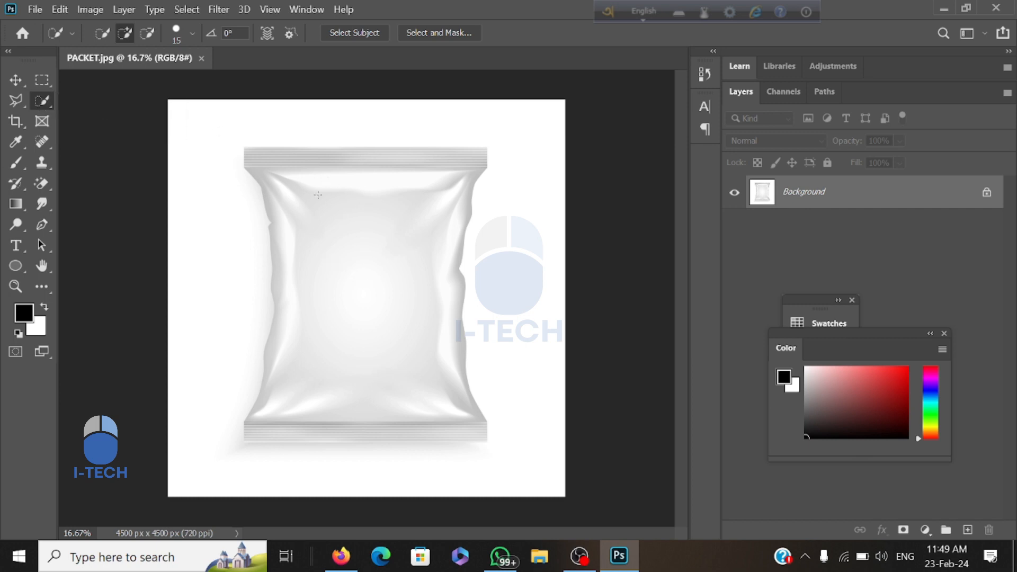
drag(341, 219, 344, 191)
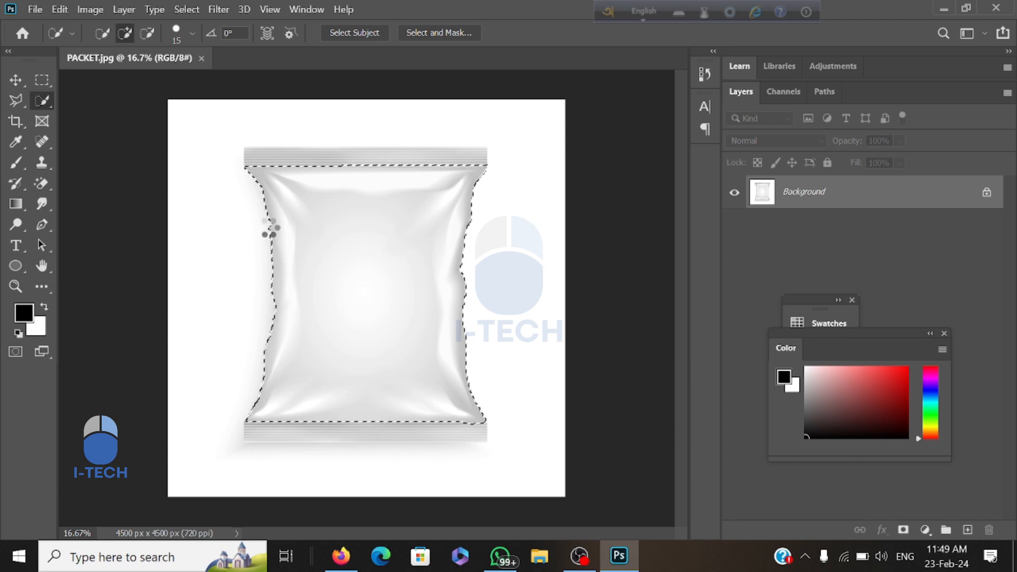
mouse_move(266, 162)
mouse_down()
mouse_move(255, 154)
mouse_move(479, 155)
mouse_up()
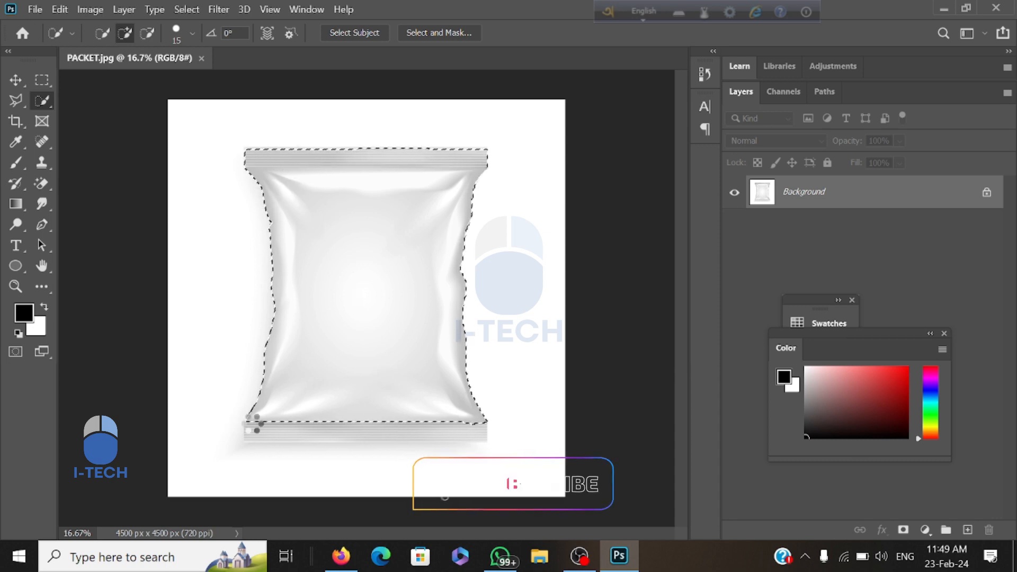
mouse_move(260, 419)
mouse_down()
mouse_move(248, 432)
mouse_move(480, 431)
mouse_up()
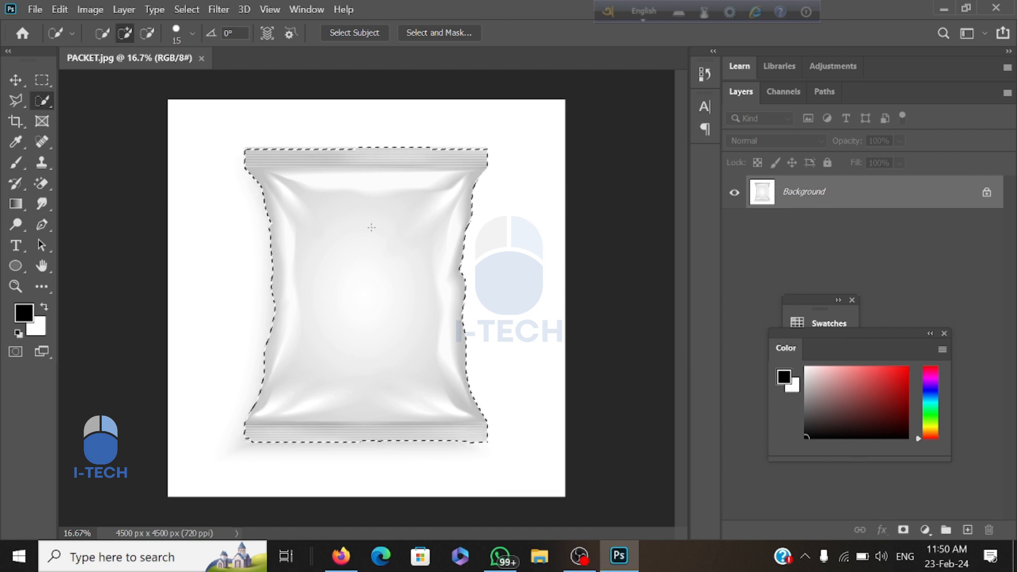
Copy the selected packet to a new layer and toggle the Background layer's visibility to check the cutout
key(ctrl+j)
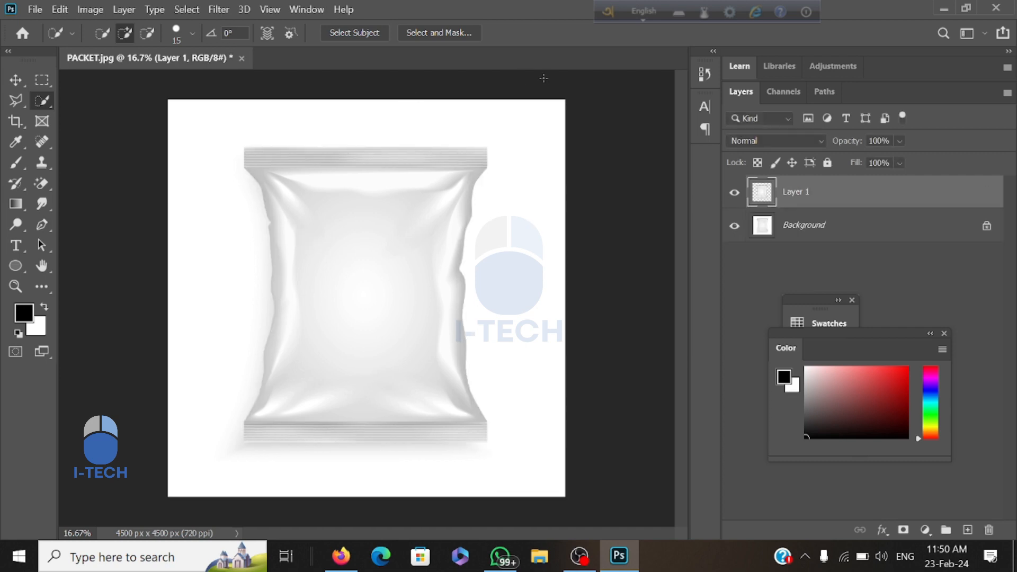
click(734, 226)
click(735, 226)
click(734, 226)
click(735, 233)
Draw a bright red filled rectangle of about 2788 × 3369 px covering the entire packet, and close its Properties panel
click(20, 267)
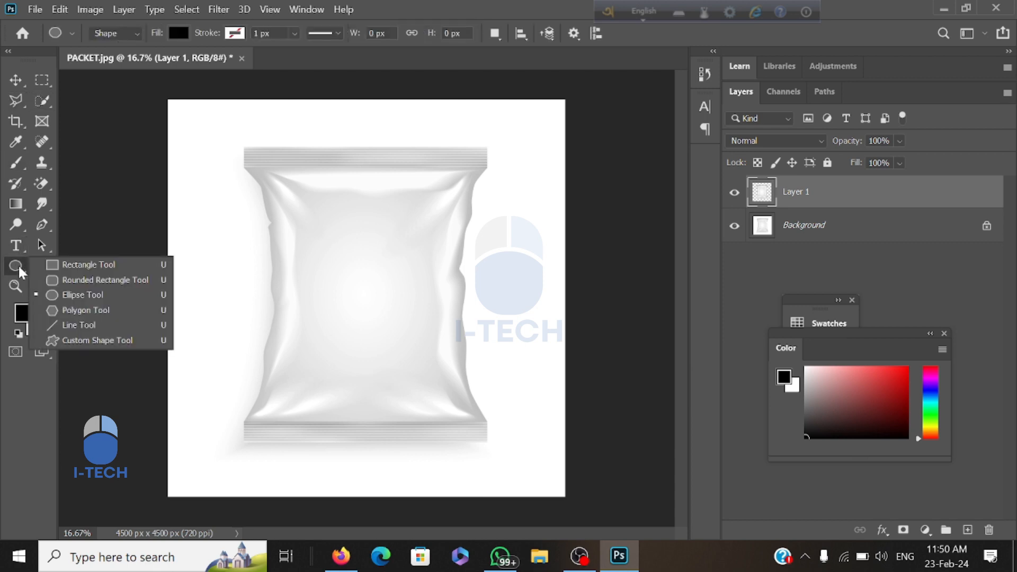
click(69, 268)
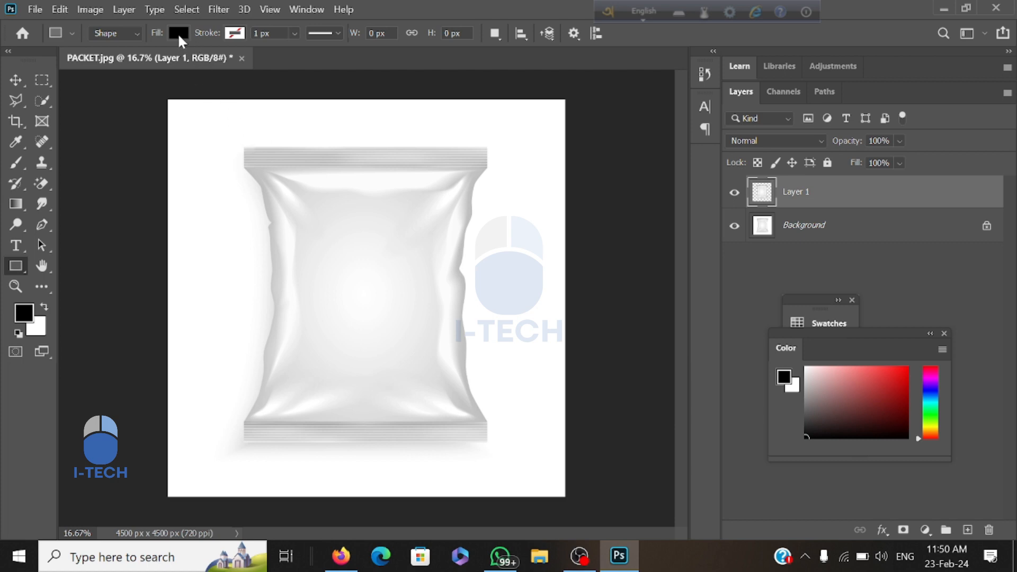
click(179, 34)
click(838, 378)
drag(864, 380, 902, 367)
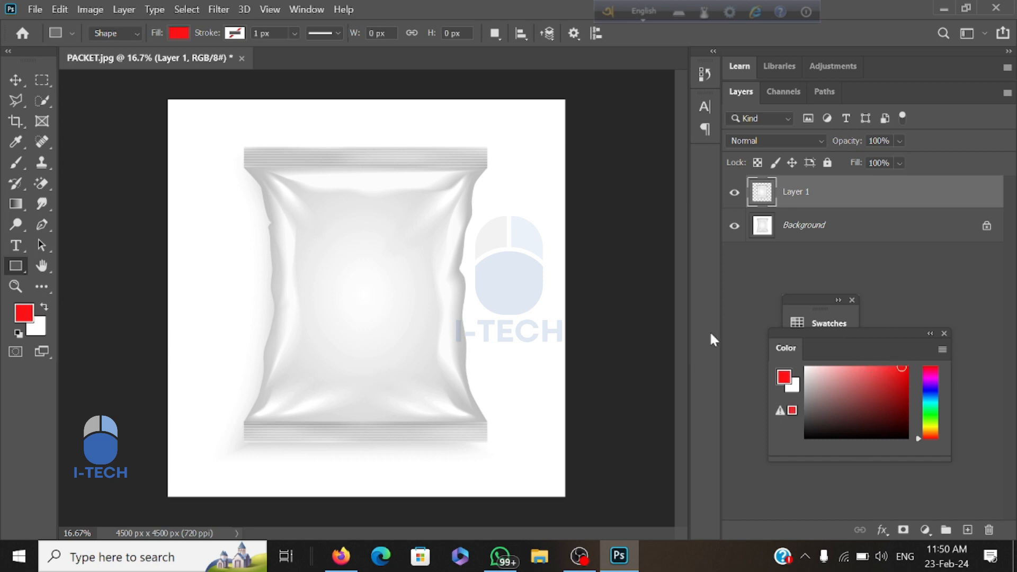
click(306, 7)
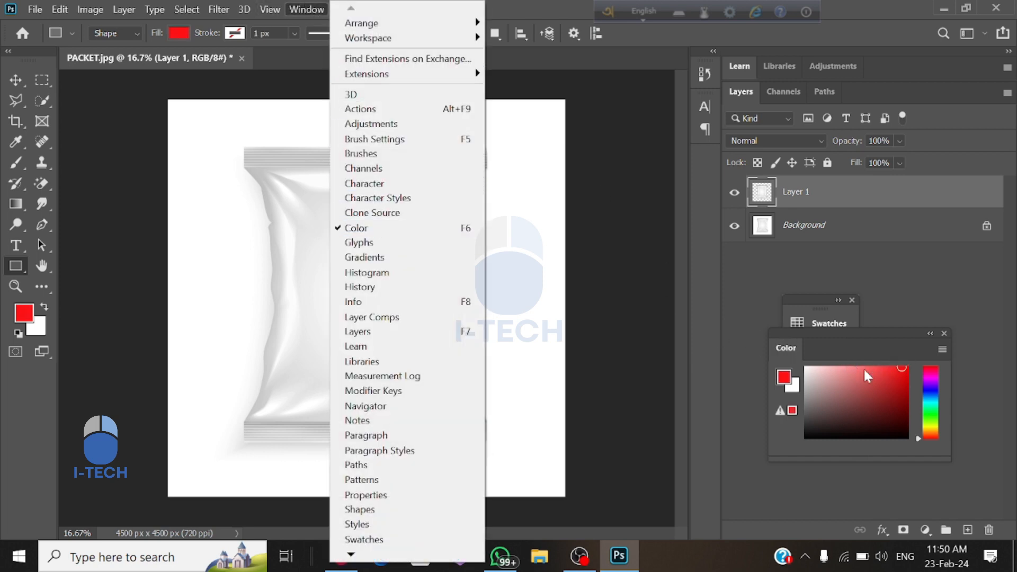
click(859, 332)
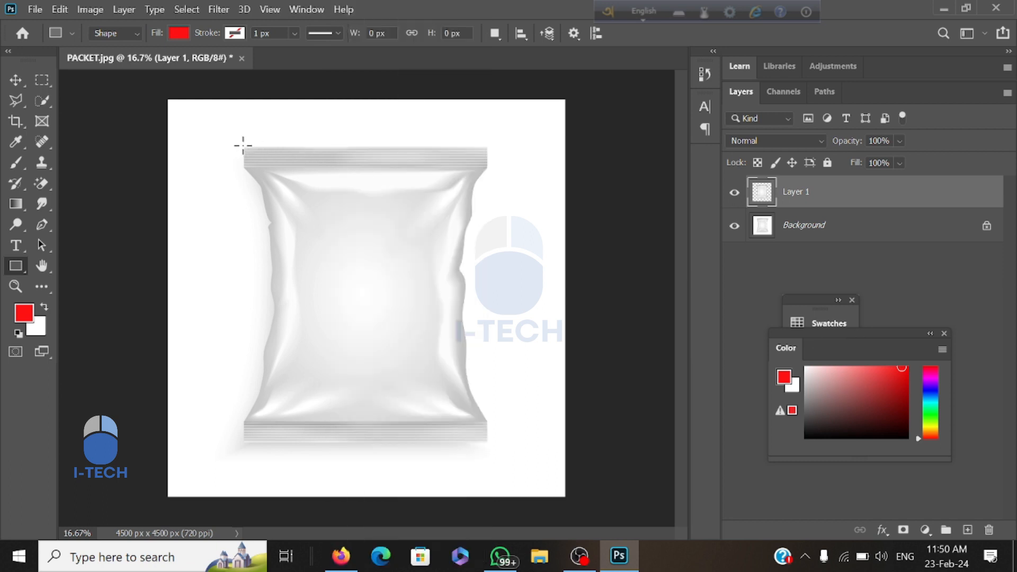
drag(242, 144, 488, 442)
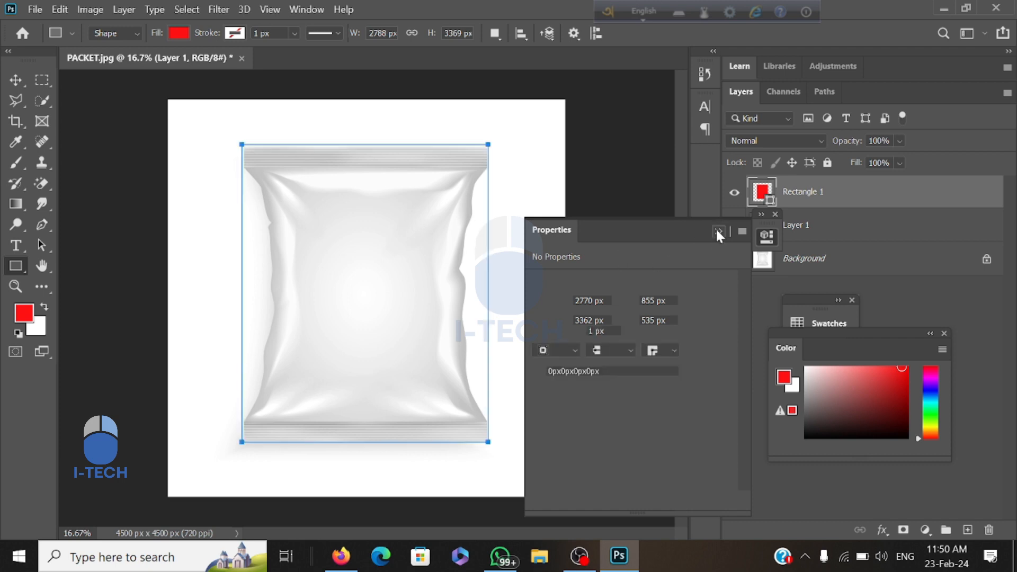
click(718, 230)
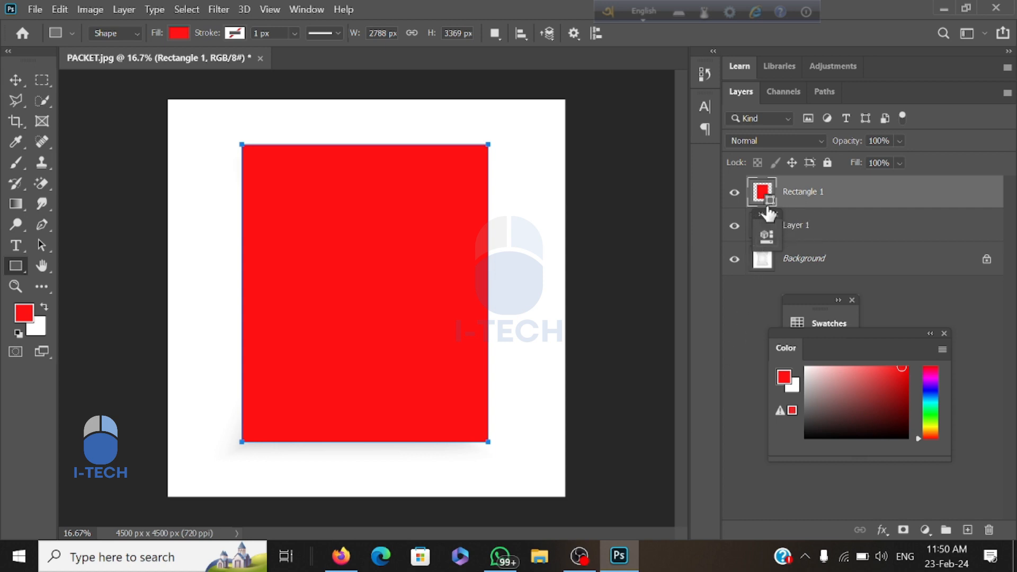
click(775, 214)
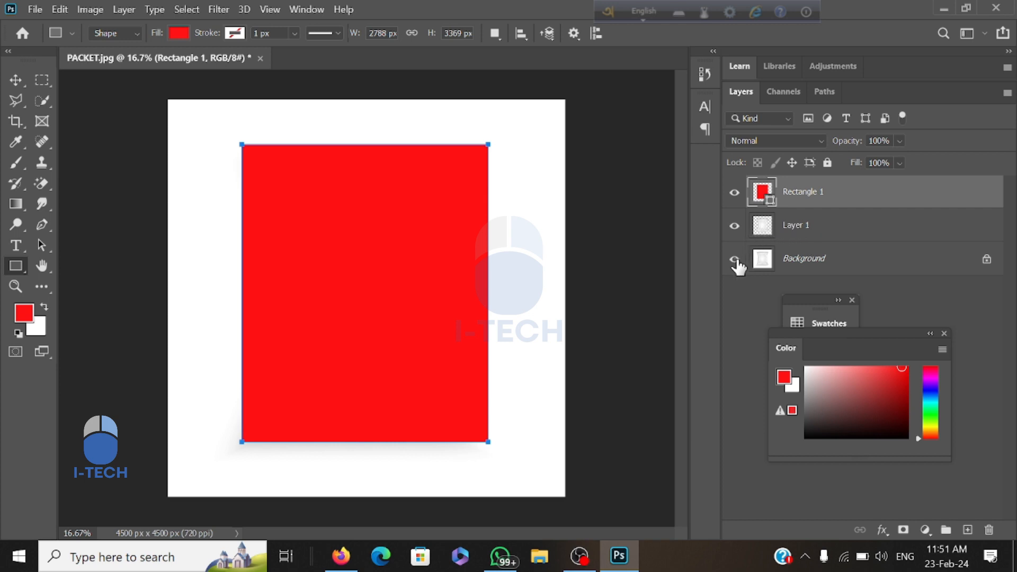
Convert the red rectangle layer to a smart object and clip it to the packet cutout layer beneath
click(799, 227)
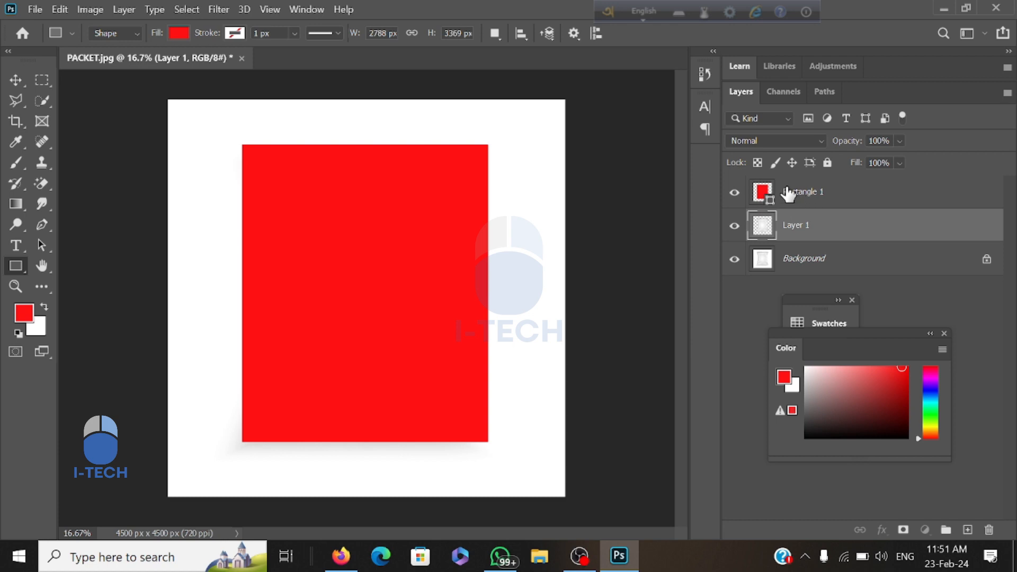
click(797, 196)
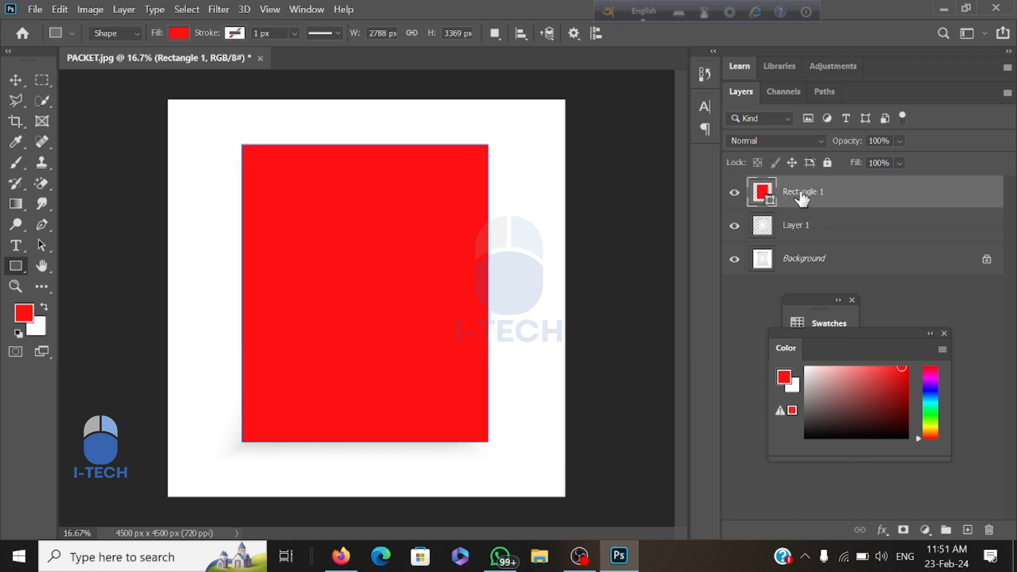
right_click(797, 195)
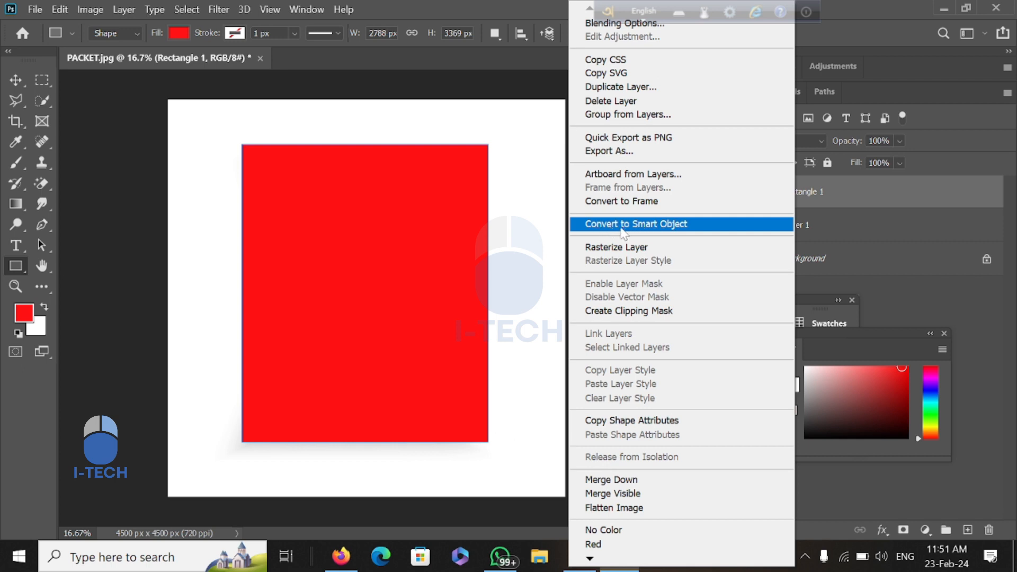
click(668, 228)
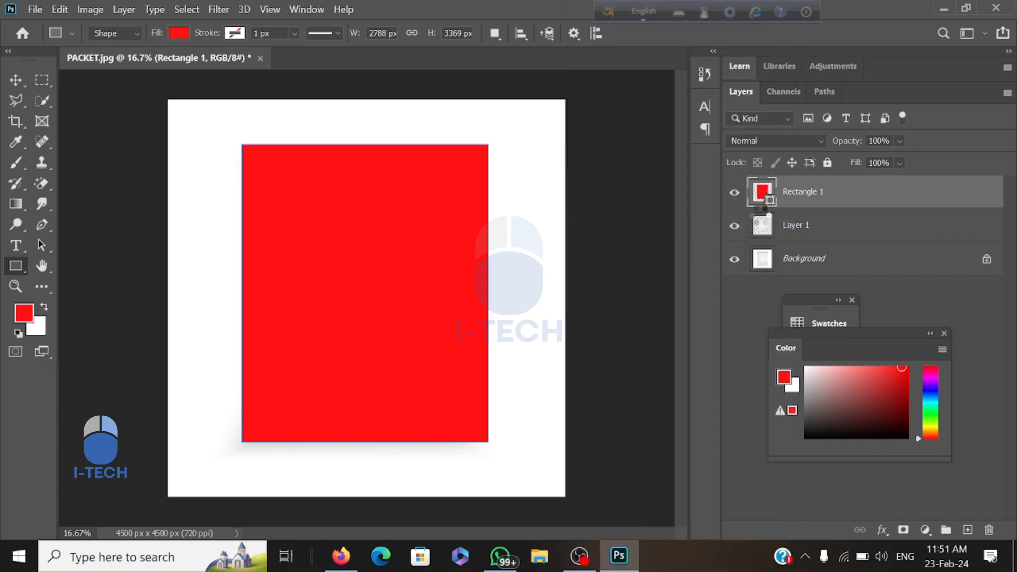
right_click(801, 197)
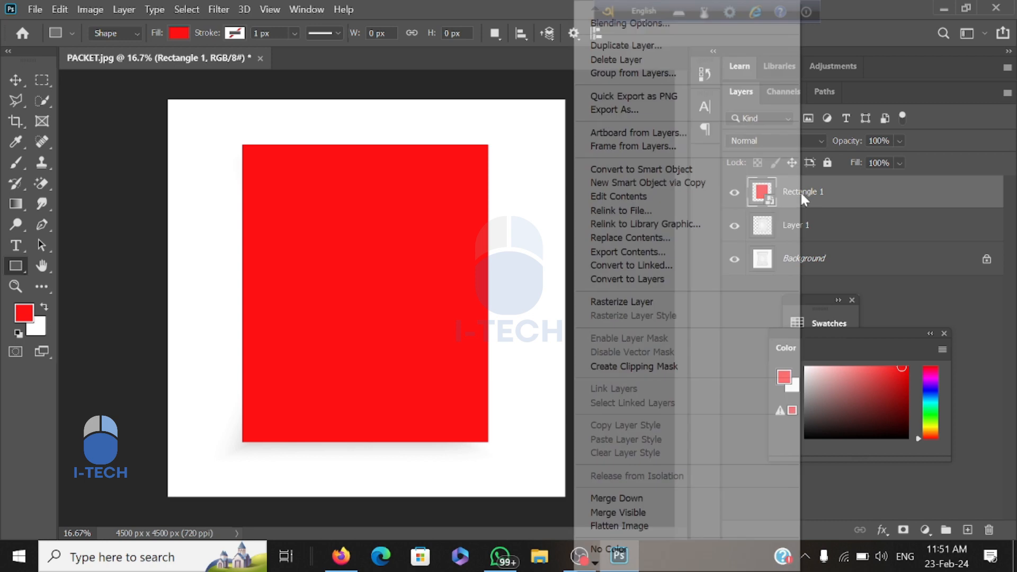
click(606, 367)
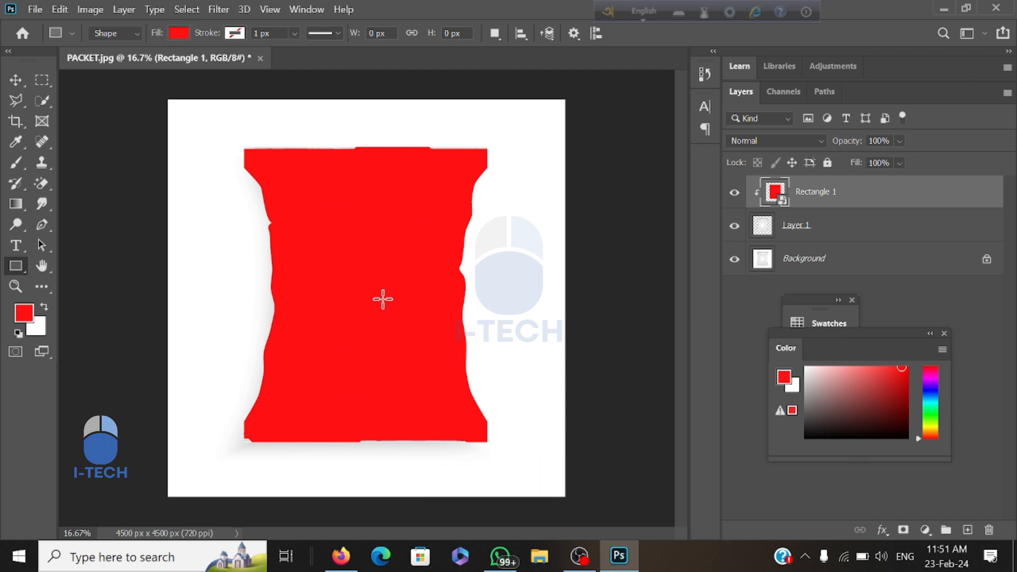
Rename the clipped rectangle layer to "Your Design Here"
double_click(811, 194)
text(Yo)
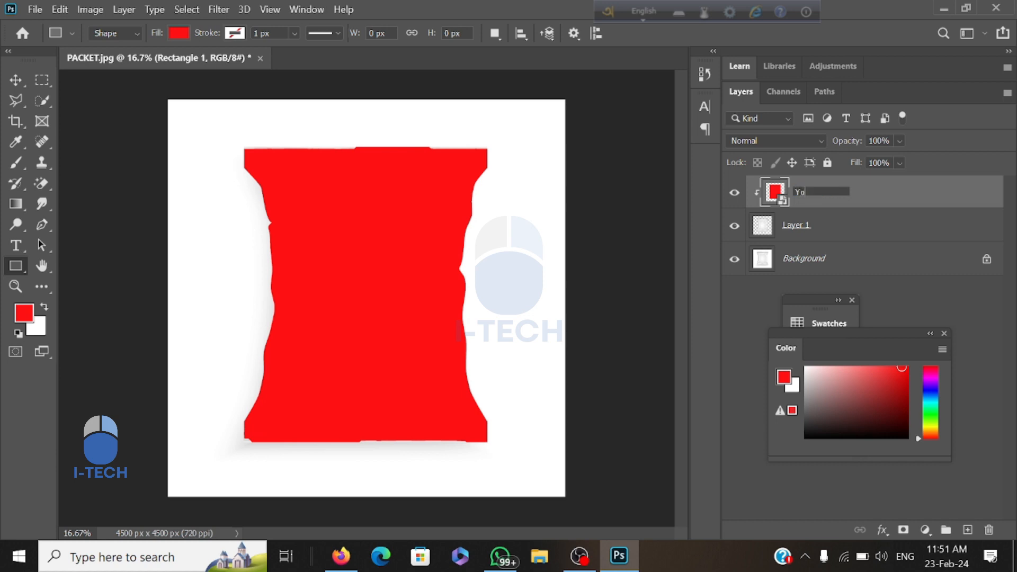
text(ur Design)
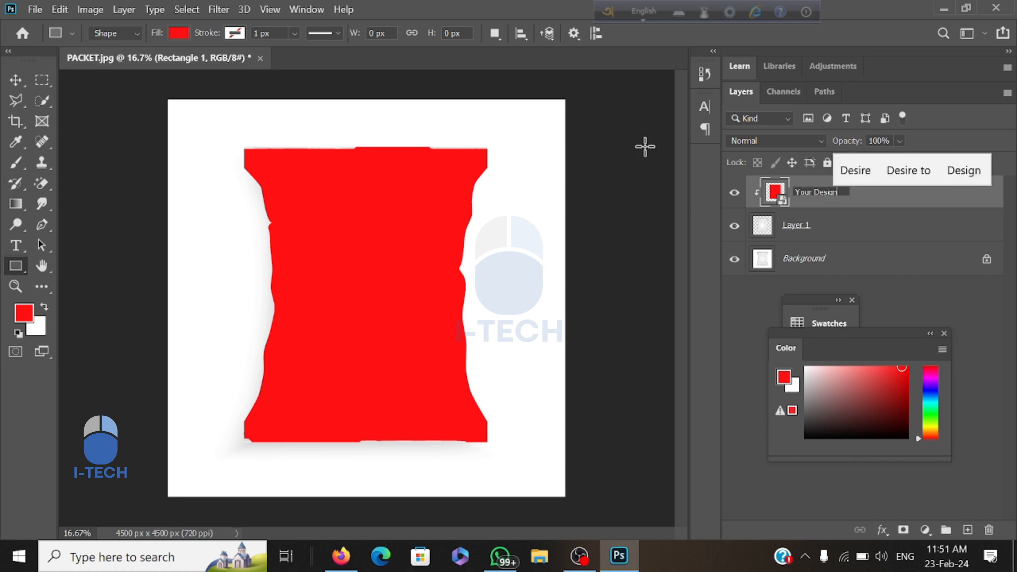
text( Here)
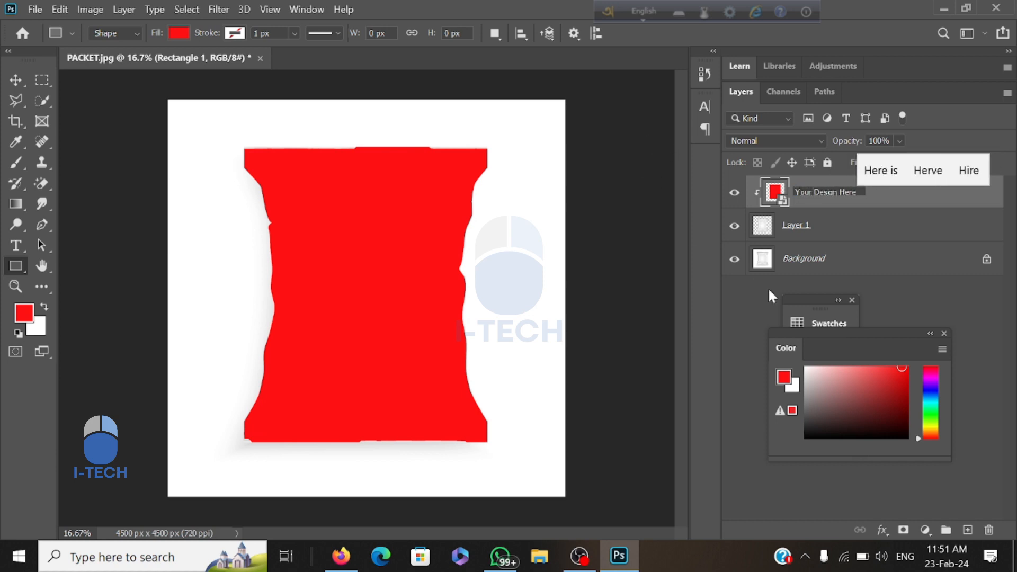
key(Return)
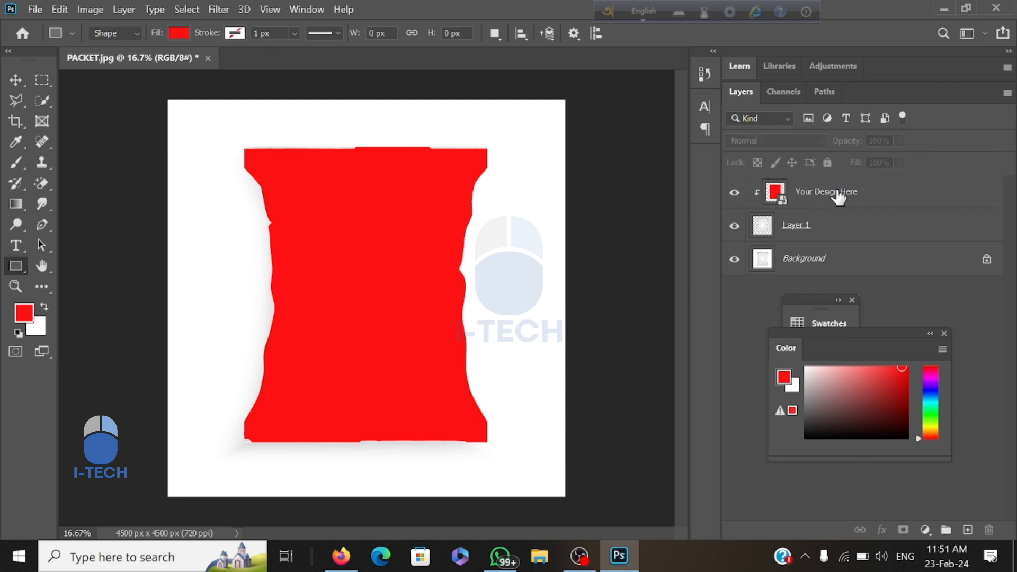
Set the "Your Design Here" layer's blend mode to Multiply, comparing the effect against Normal
click(784, 204)
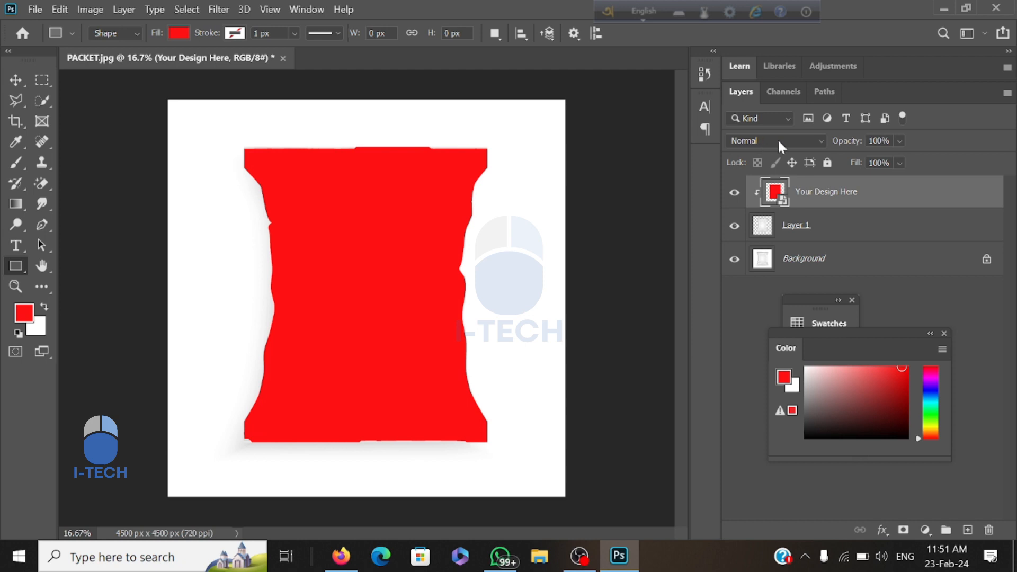
click(746, 138)
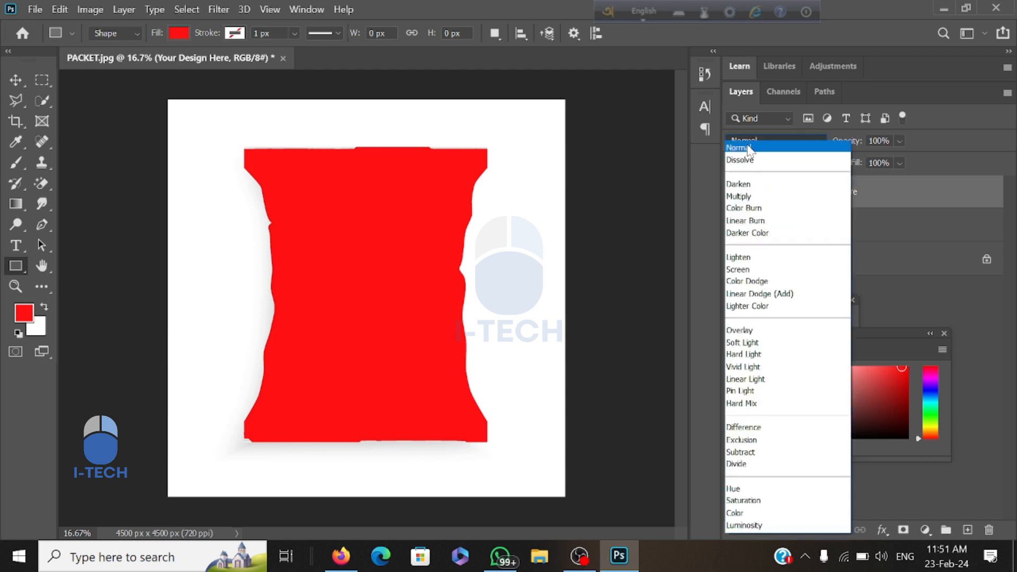
click(744, 196)
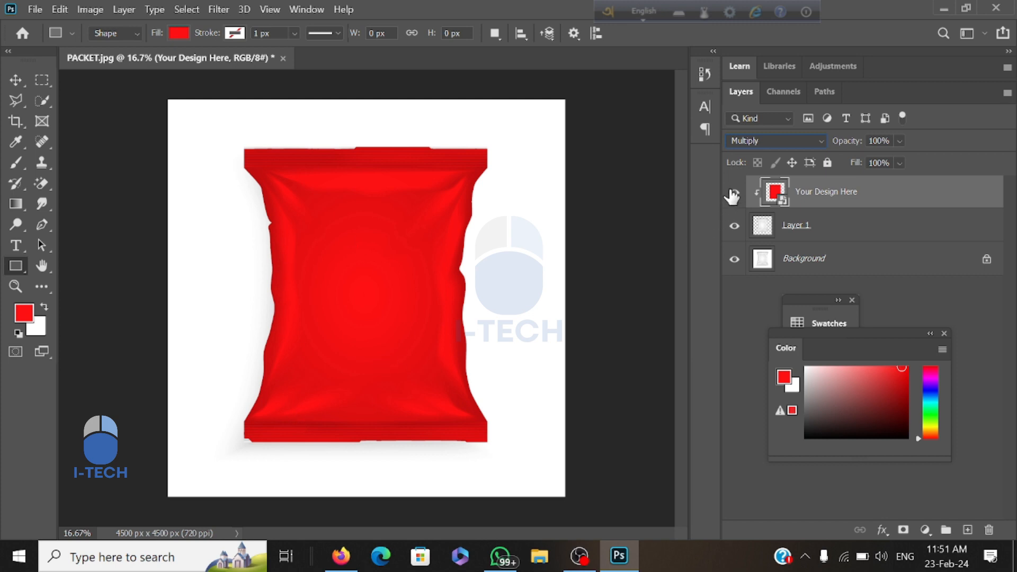
click(773, 141)
click(745, 144)
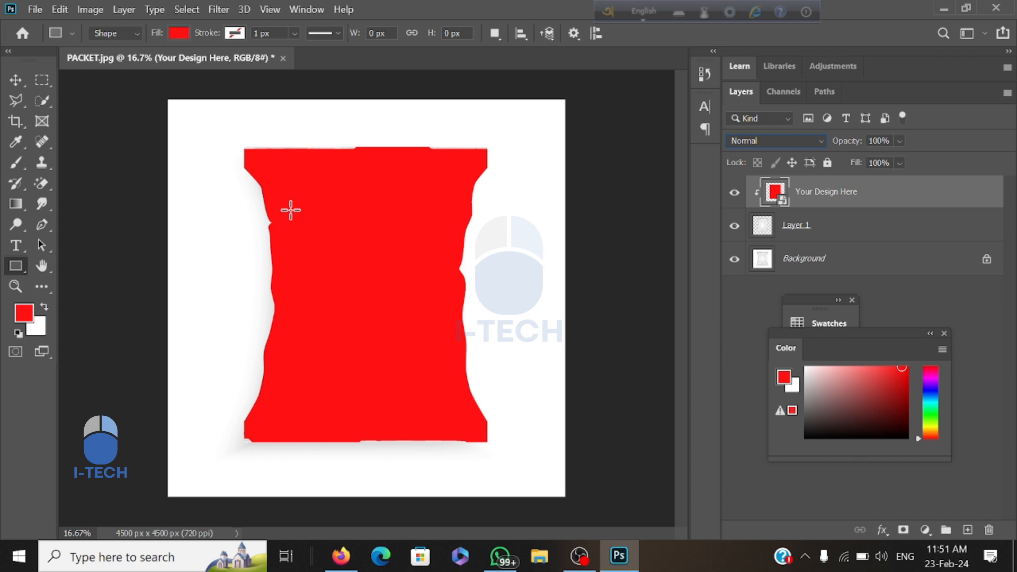
click(734, 141)
click(740, 193)
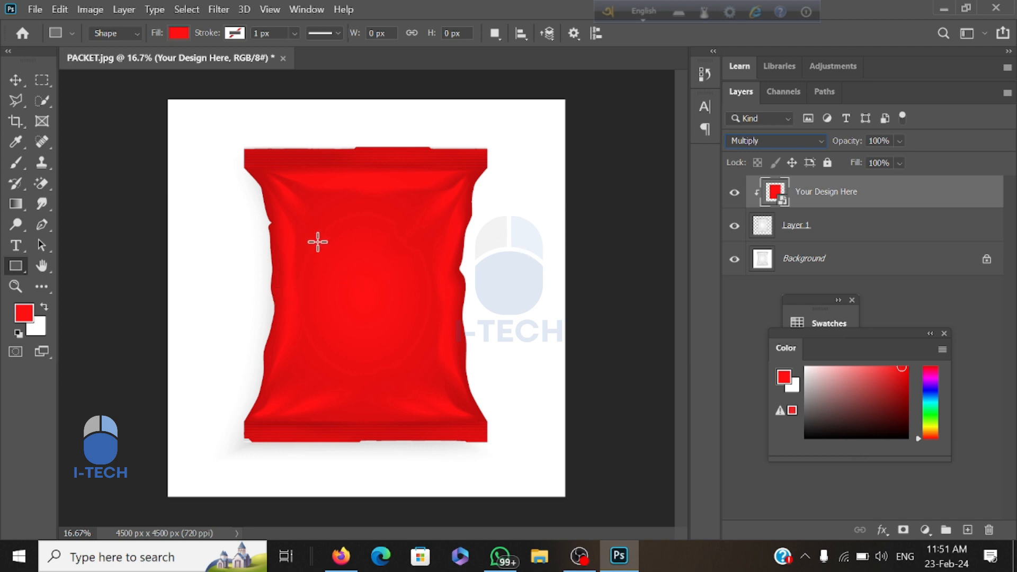
Open packet-01.jpg from the Downloads folder as a separate document and return to the PACKET.jpg document
click(37, 5)
click(46, 39)
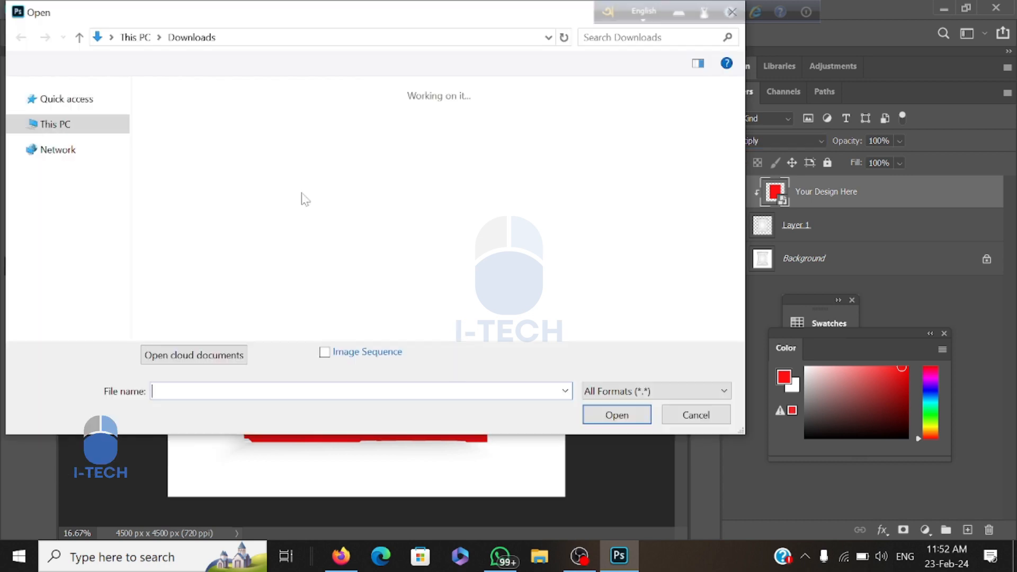
click(289, 180)
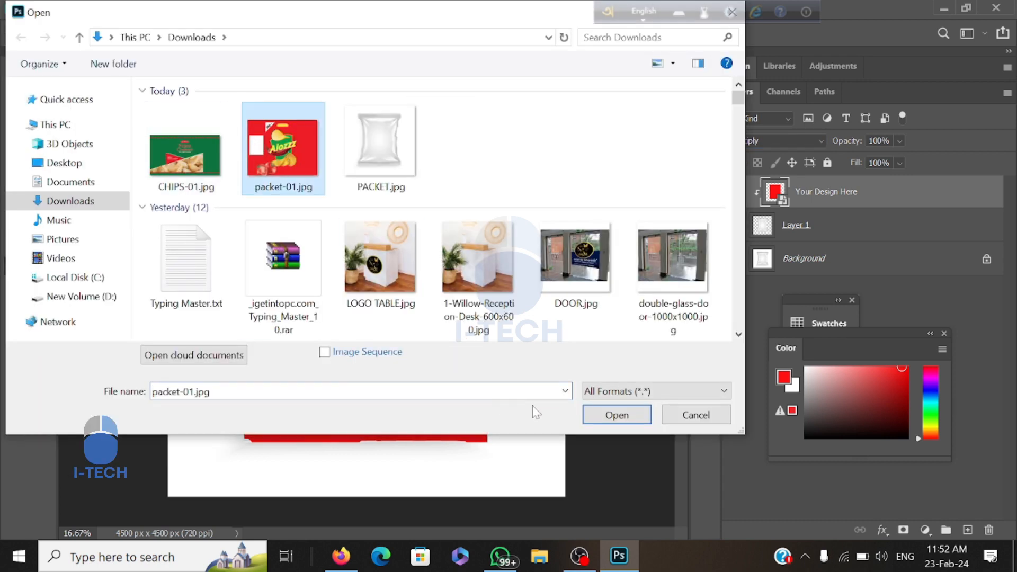
click(593, 414)
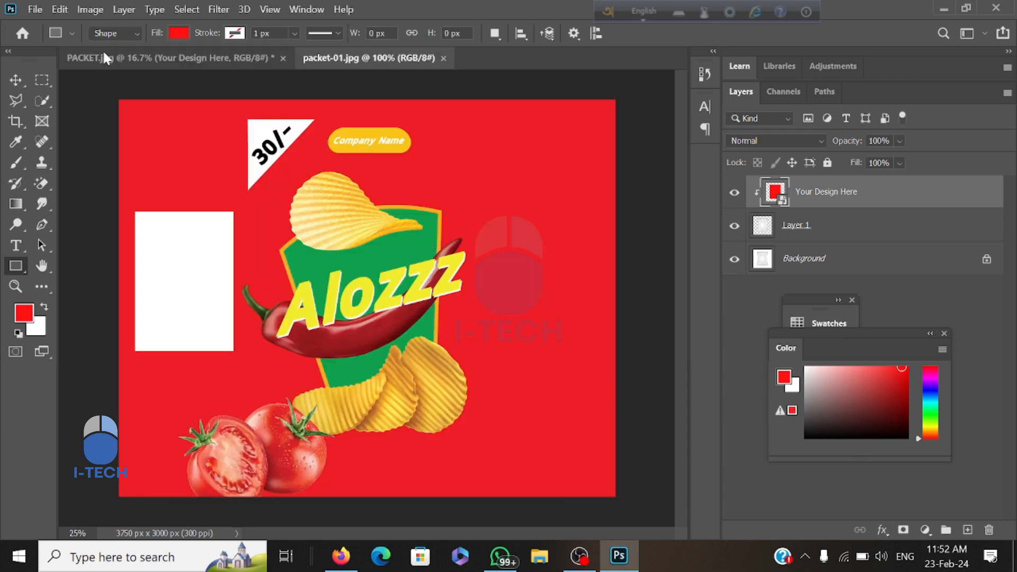
click(123, 56)
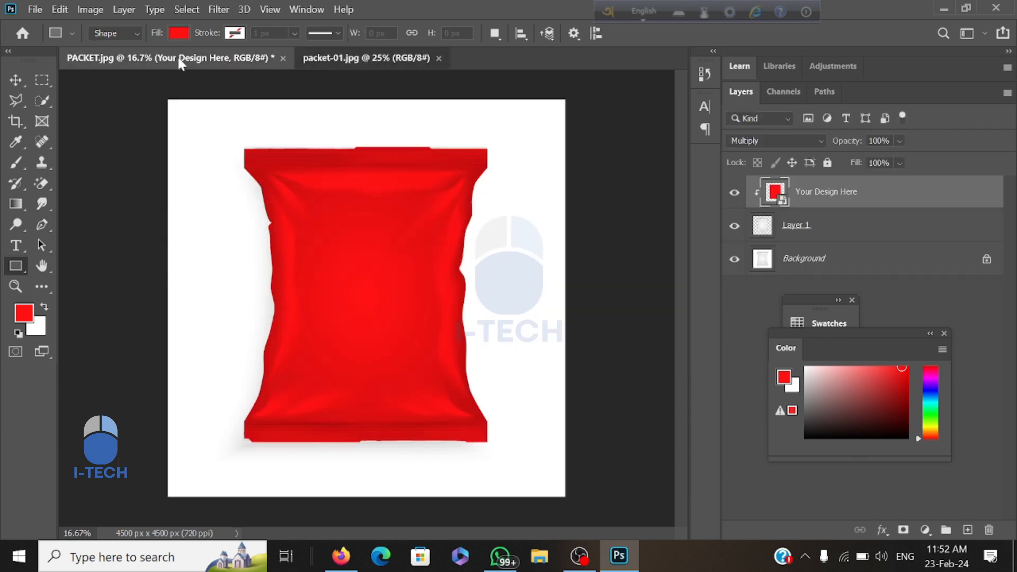
click(319, 61)
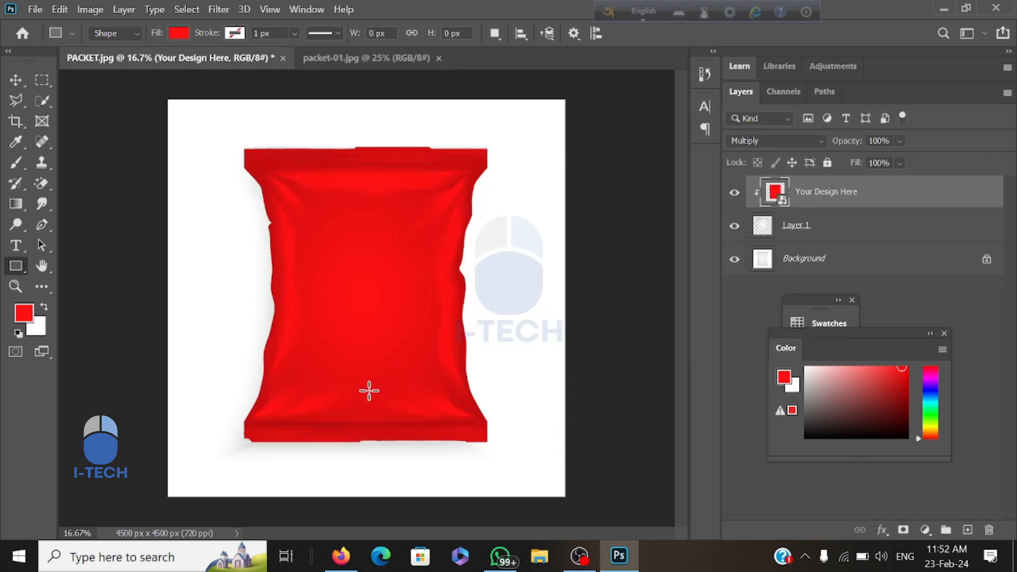
Open the contents of the "Your Design Here" smart object and hide its Rectangle 1 layer
double_click(774, 194)
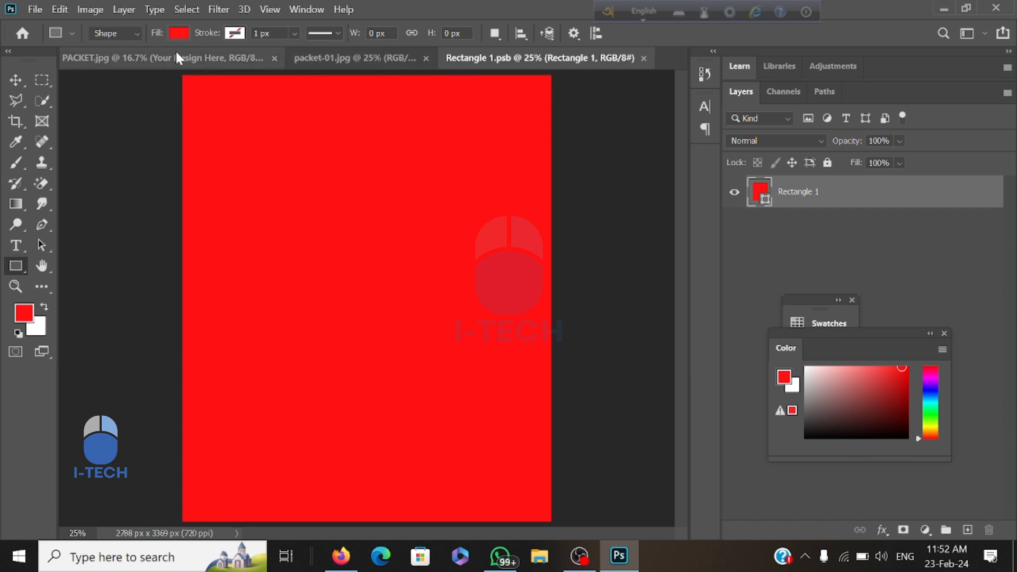
click(220, 62)
click(510, 60)
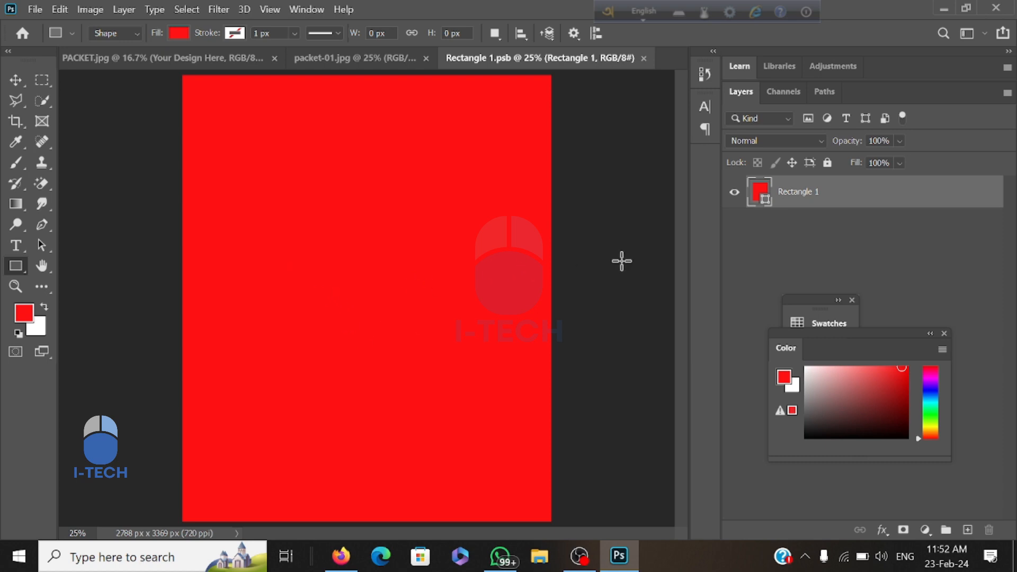
click(734, 192)
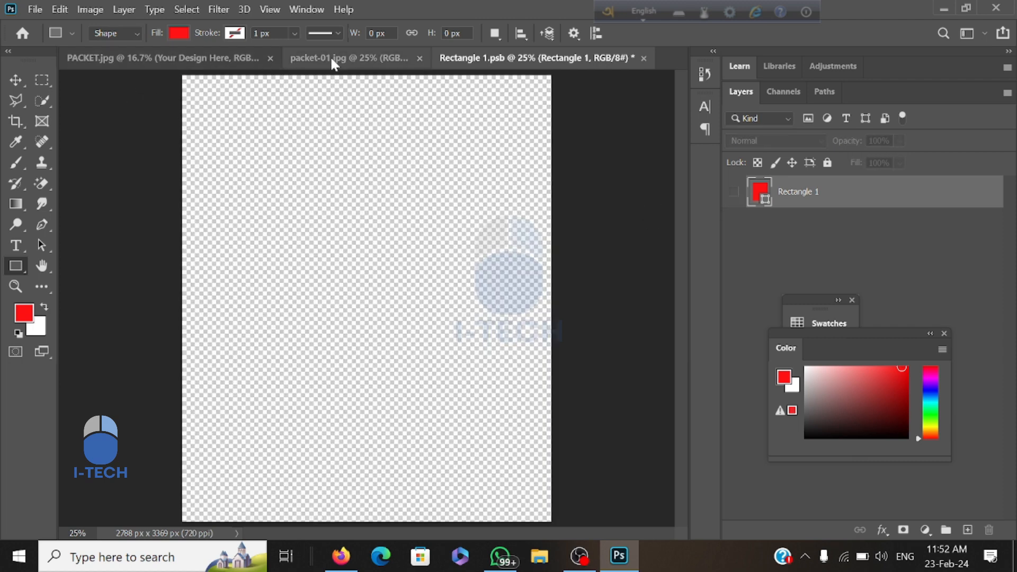
Copy the packet-01.jpg artwork into Rectangle 1.psb as a new layer and shift it up and left until its right edge meets the canvas edge
click(332, 59)
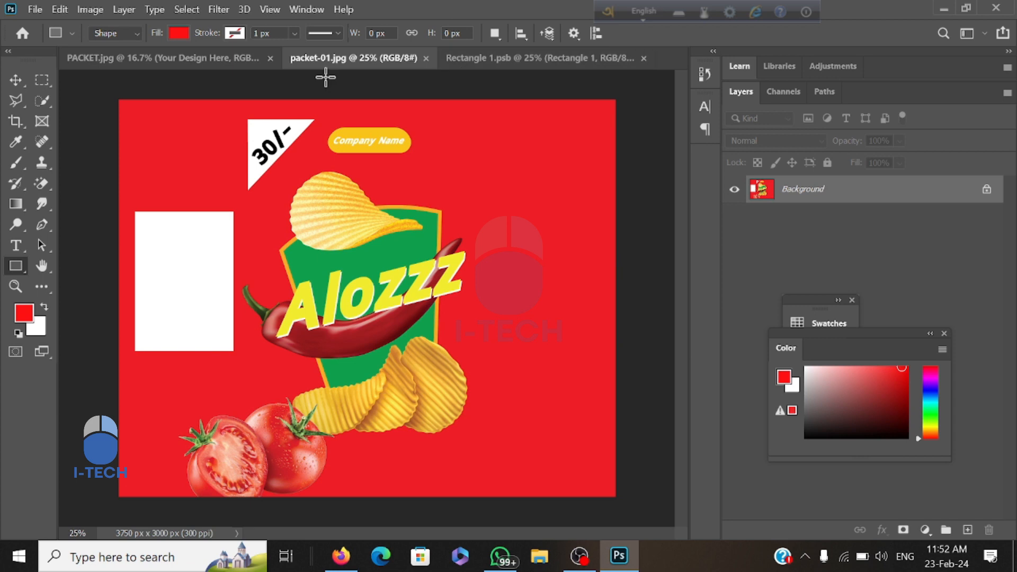
click(15, 81)
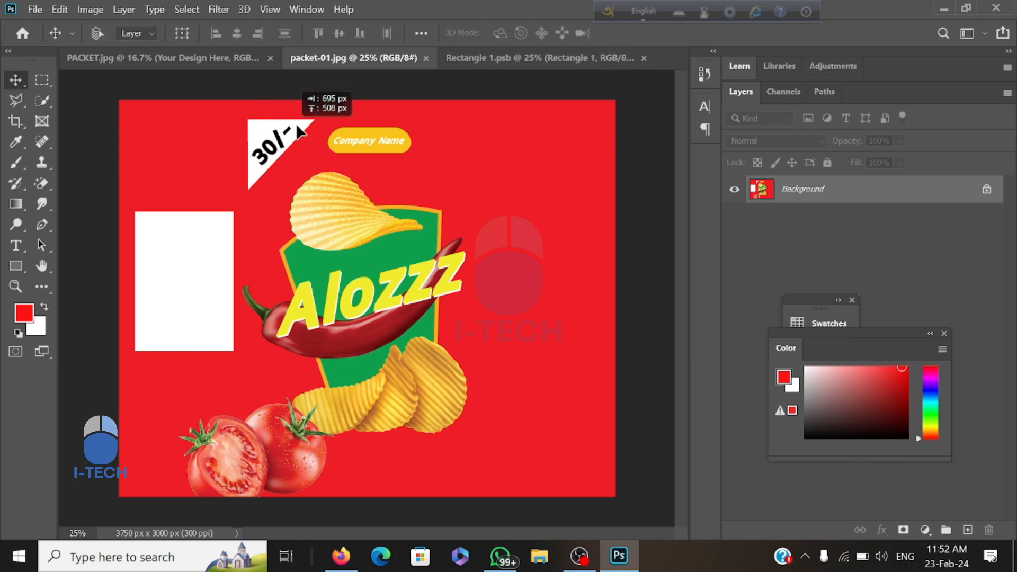
drag(435, 84, 351, 394)
drag(289, 330, 338, 336)
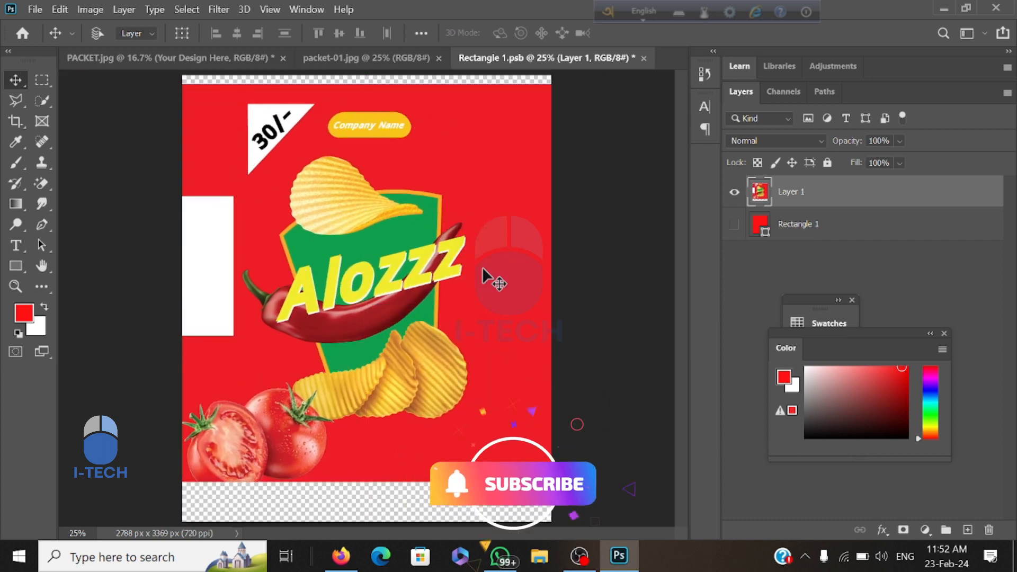
drag(356, 211, 297, 183)
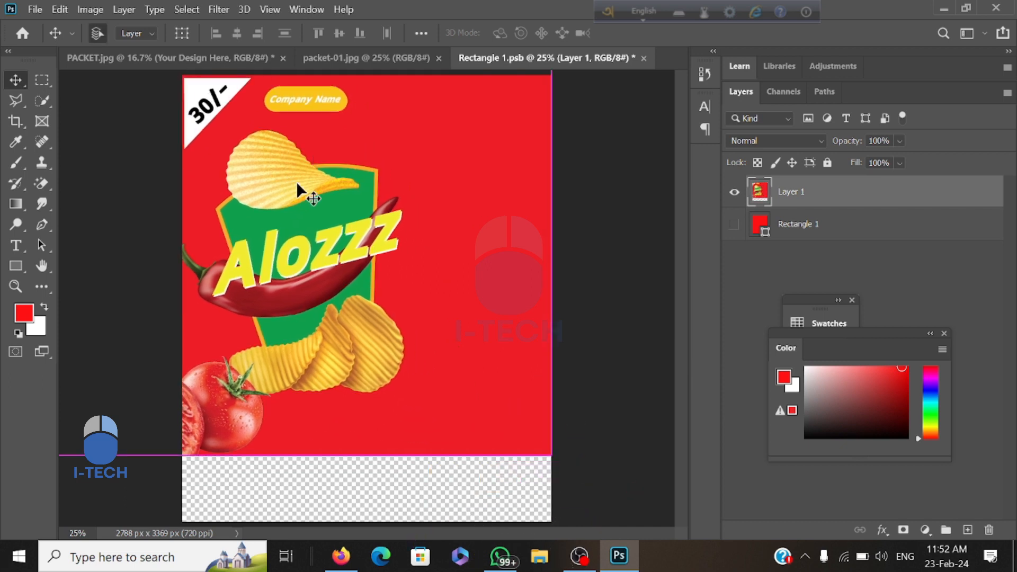
Scale the artwork layer to about 140% width and 123% height, reposition it to cover the whole canvas, and apply the transform
drag(551, 457, 663, 534)
drag(487, 405, 451, 405)
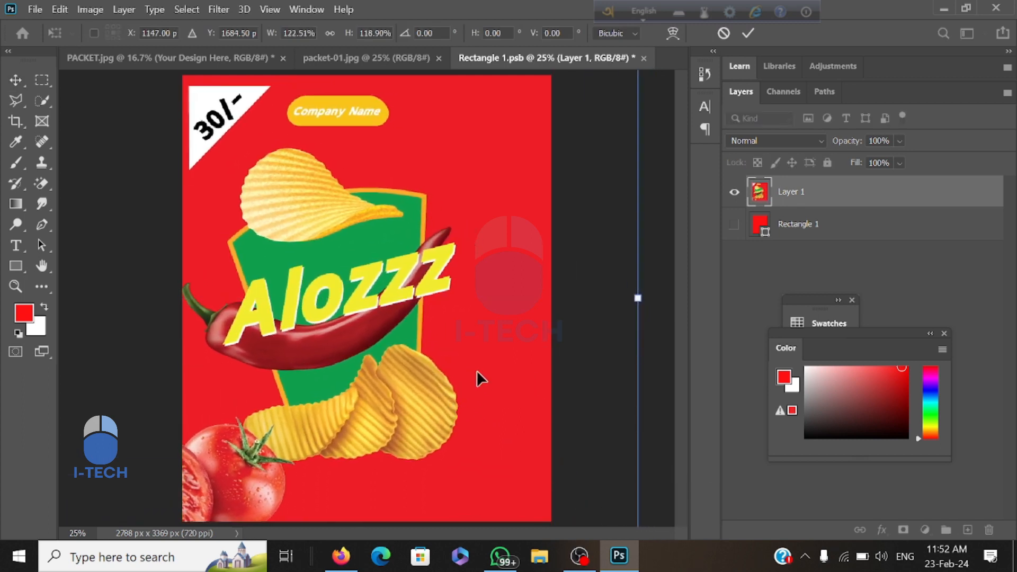
drag(638, 299, 687, 297)
drag(288, 291, 307, 303)
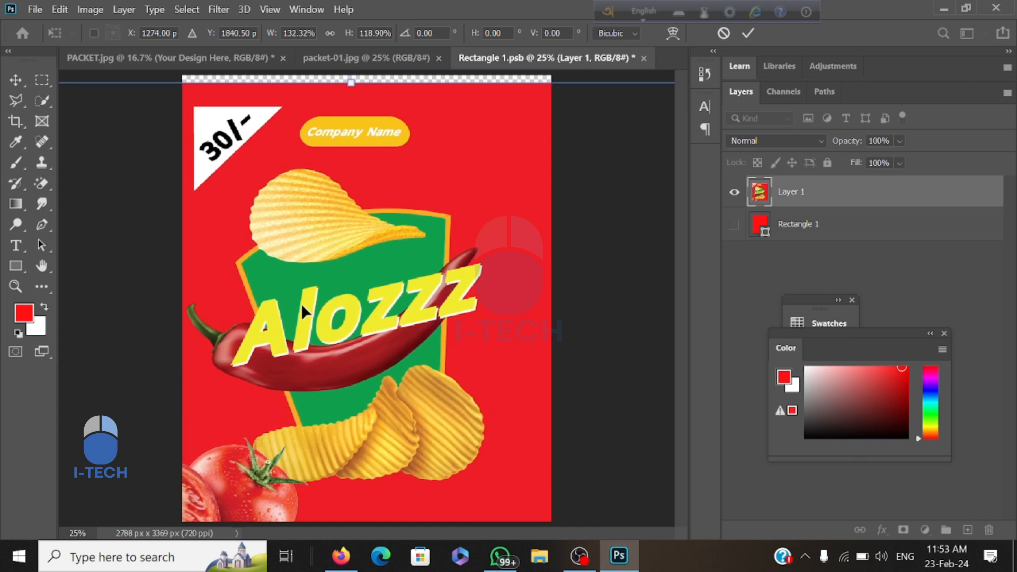
key(ctrl+minus)
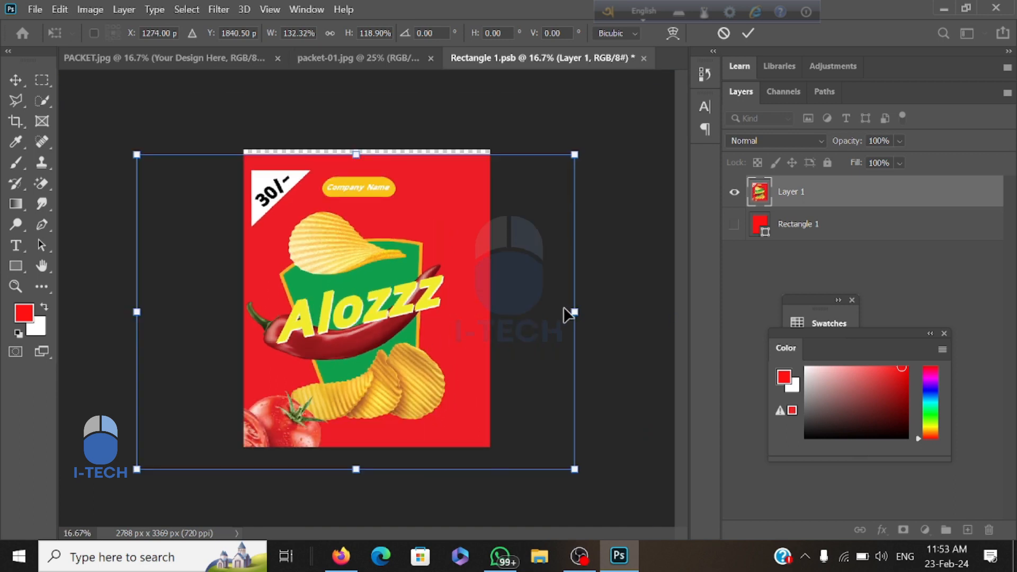
drag(573, 310, 601, 311)
drag(484, 329, 482, 324)
drag(597, 465, 589, 474)
click(748, 33)
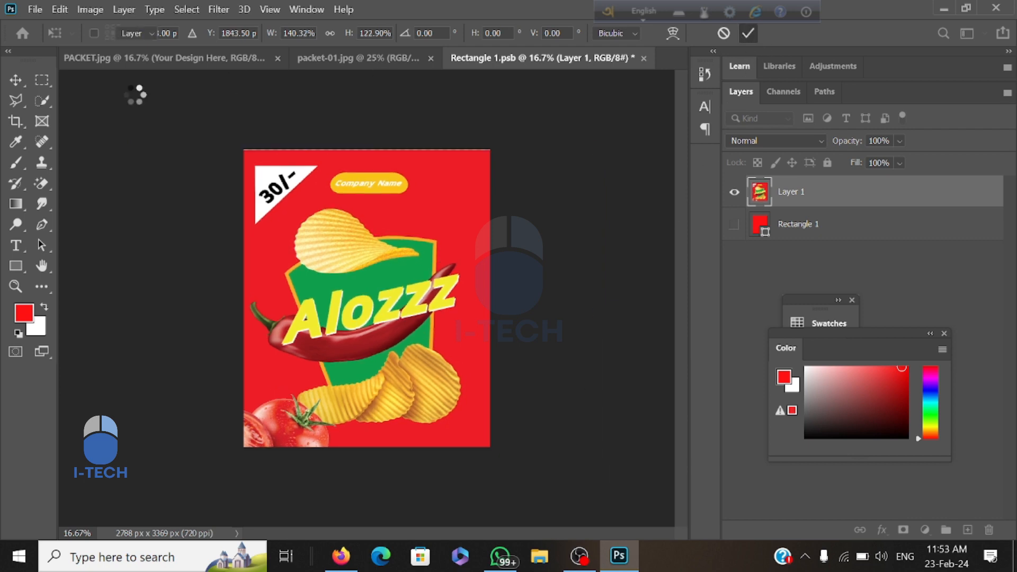
Save the edited smart object contents in Rectangle 1.psb and return to the PACKET.jpg mockup
click(36, 8)
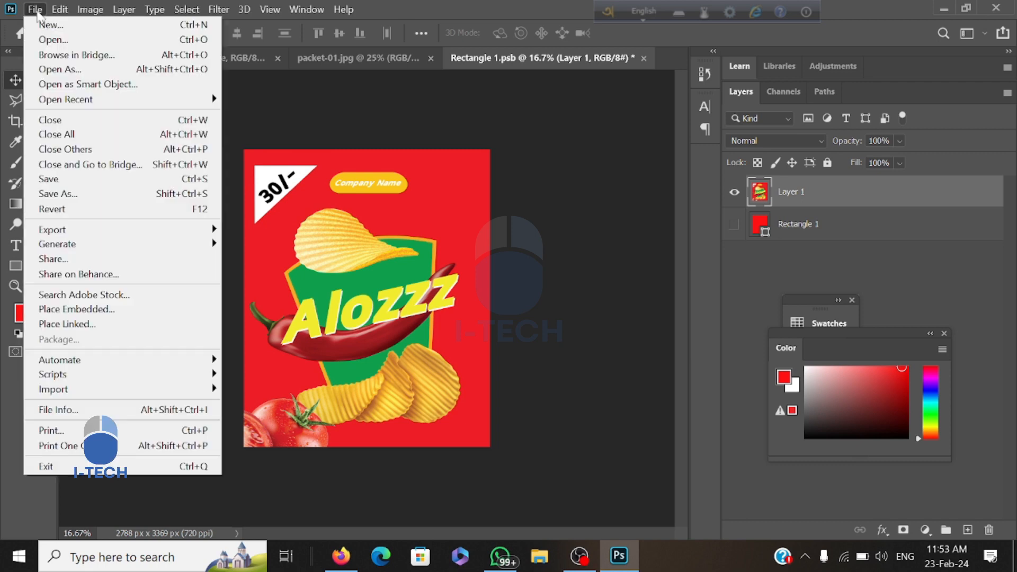
click(52, 180)
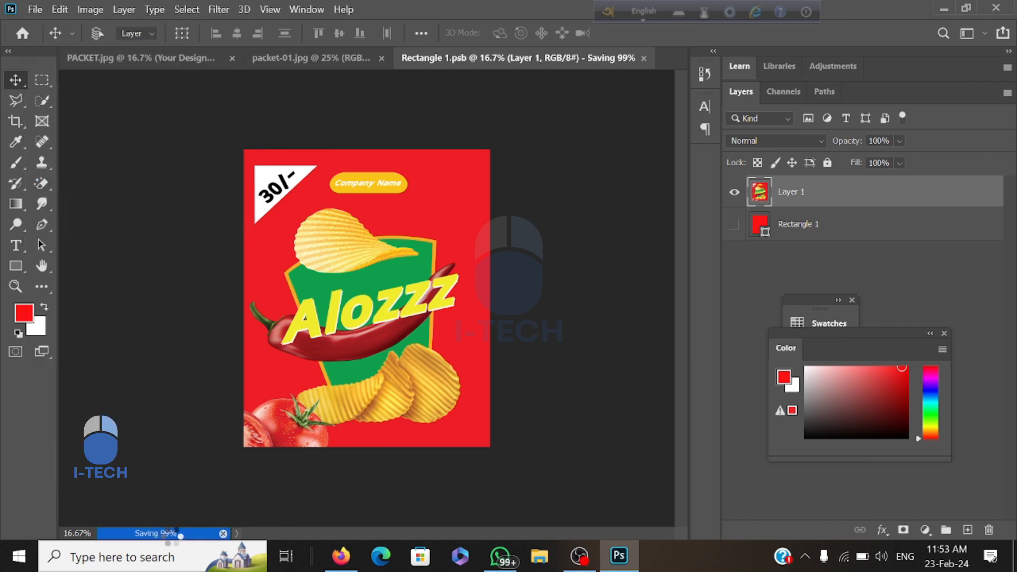
click(128, 59)
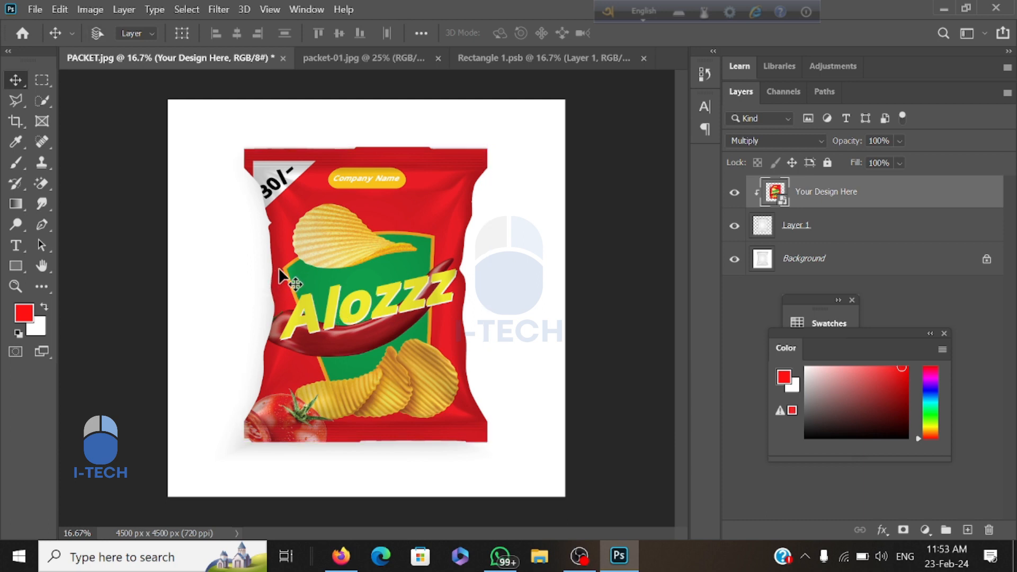
key(ctrl)
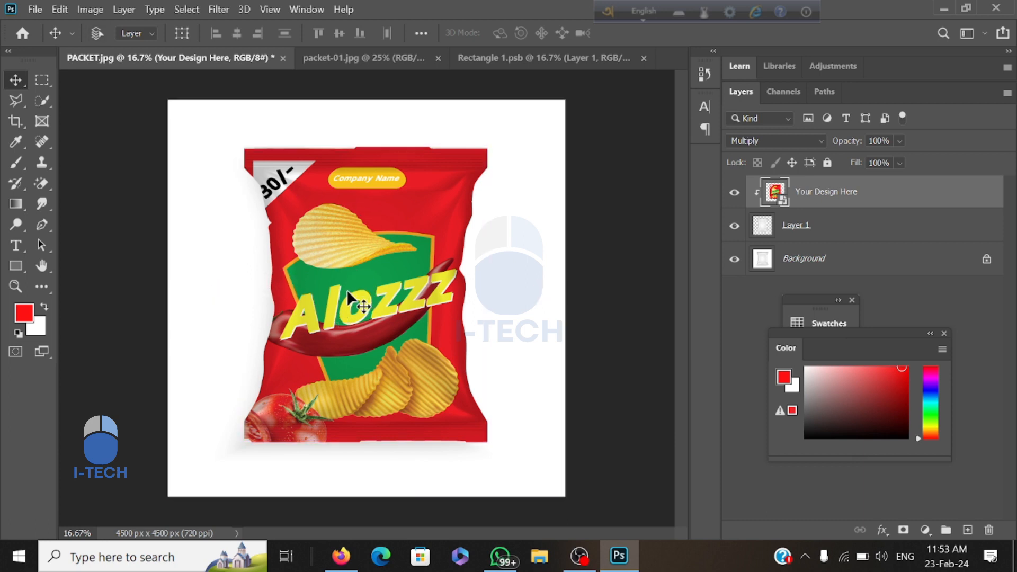